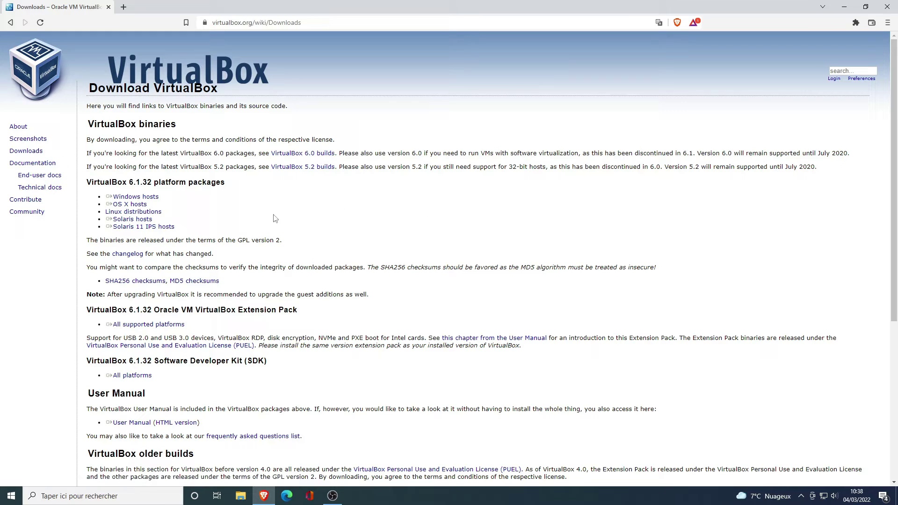
Download the VirtualBox 6.1.32 installer for Windows hosts to the Téléchargements folder and launch it.
left_click(156, 200)
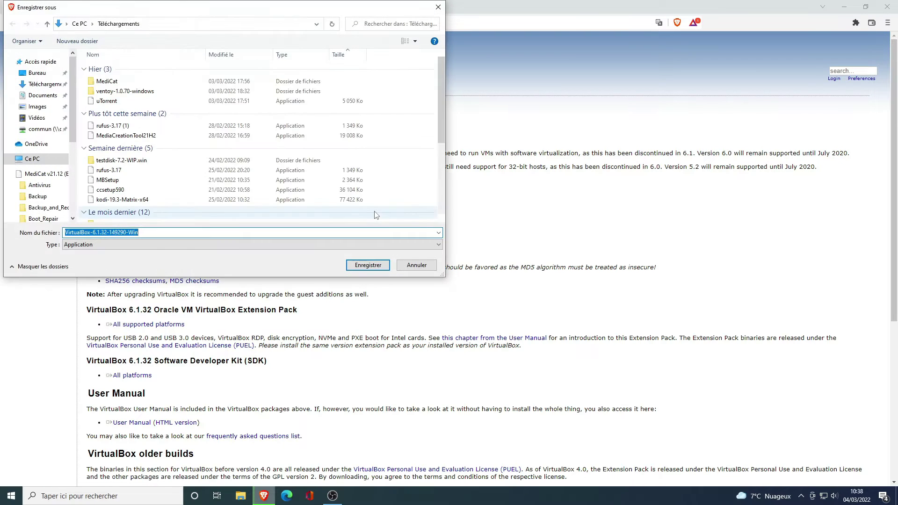
left_click(367, 265)
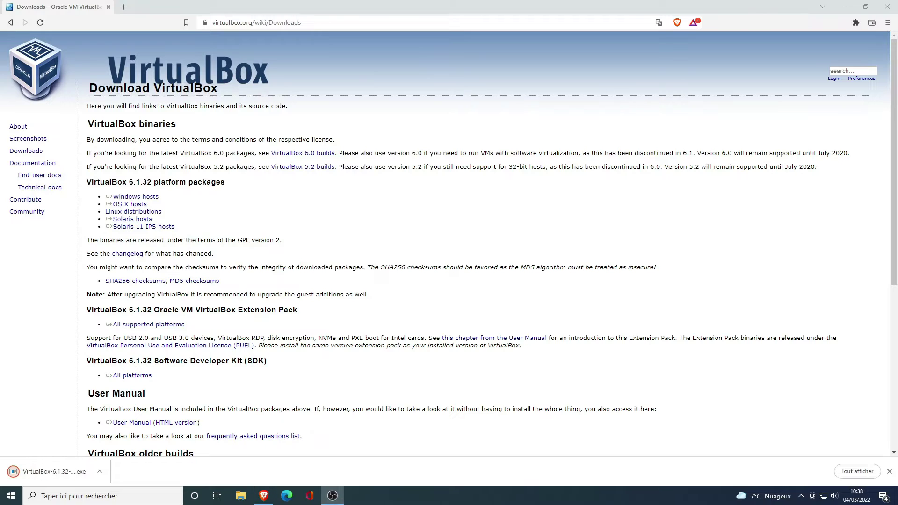
left_click(64, 474)
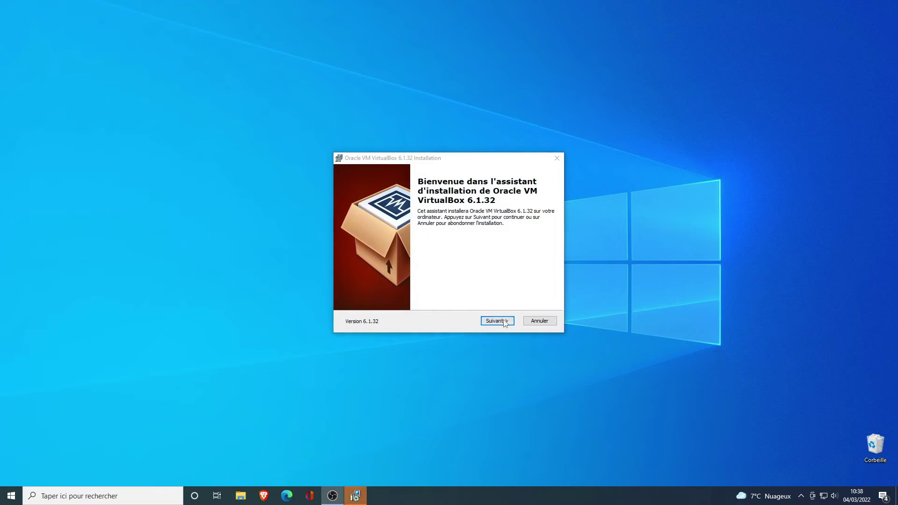
Install VirtualBox 6.1.32 with the default components and shortcuts, accepting the network interruption, and start it on completion.
left_click(505, 323)
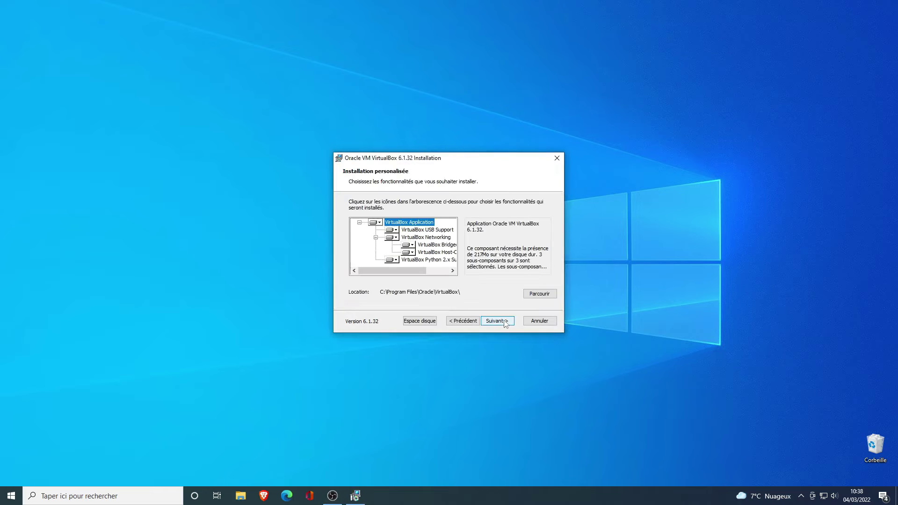
left_click(505, 324)
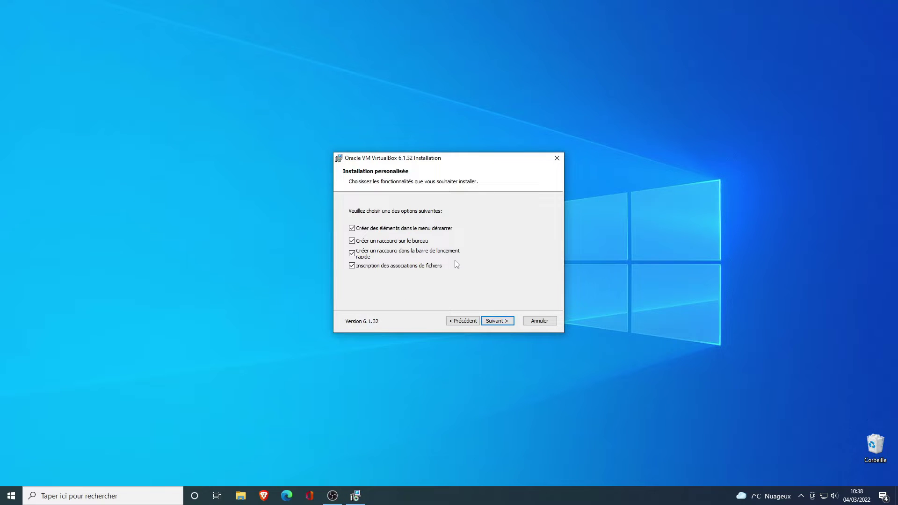
left_click(489, 322)
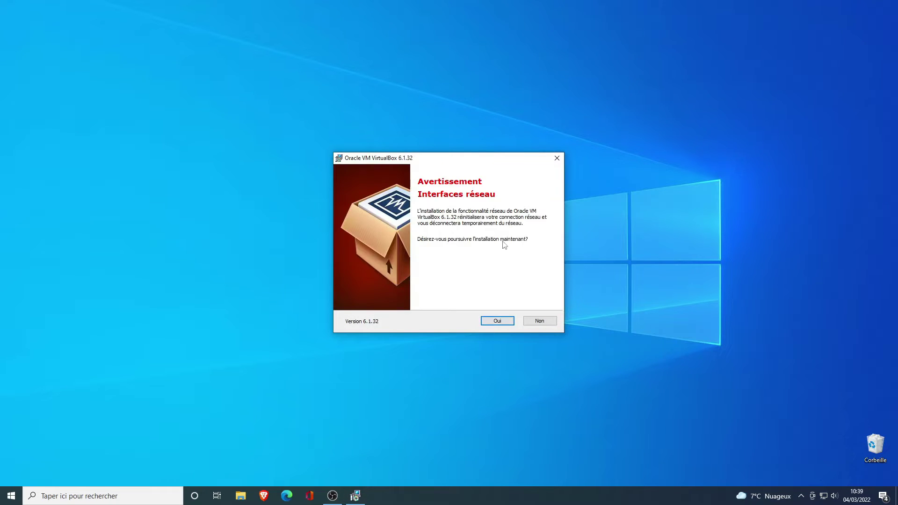
left_click(504, 324)
left_click(498, 321)
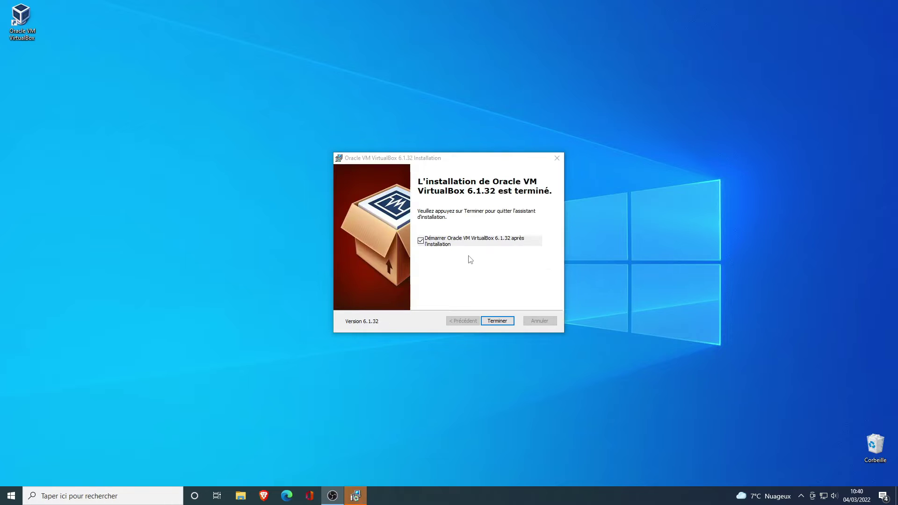
left_click(505, 320)
left_click(506, 321)
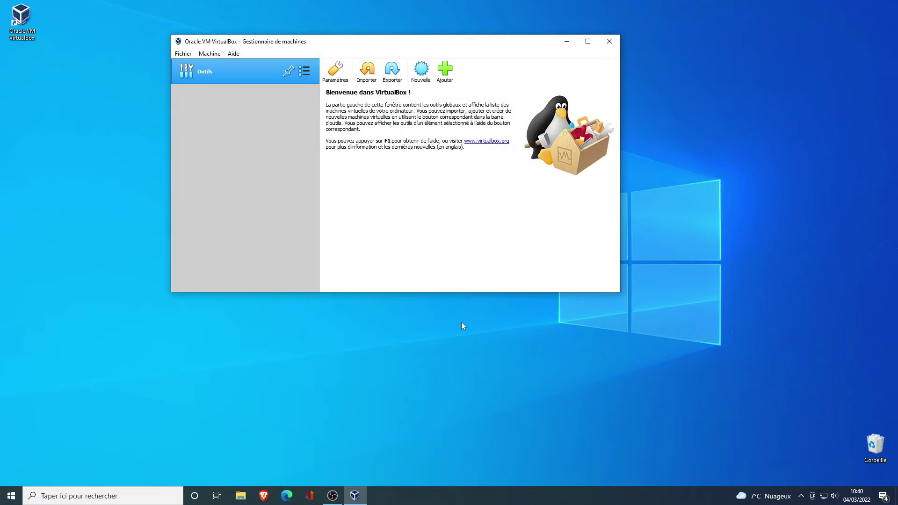
left_click_drag(436, 47, 481, 84)
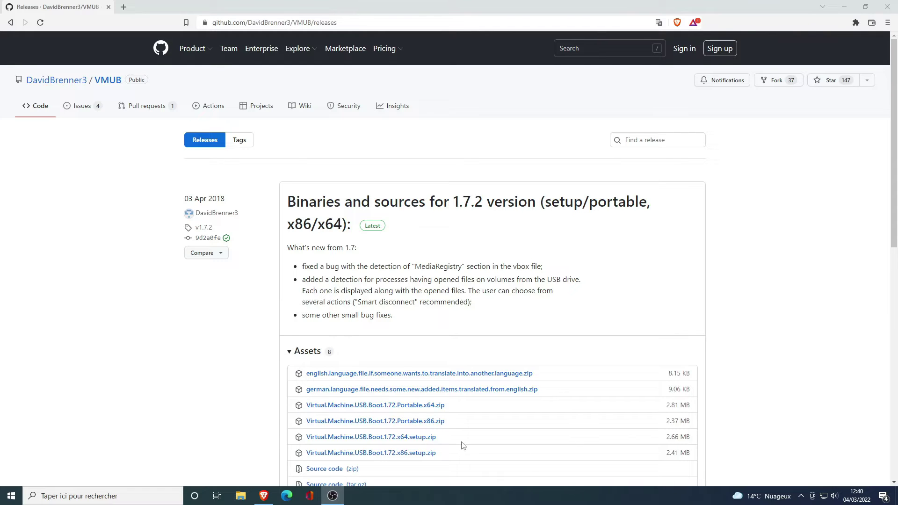
Download Virtual.Machine.USB.Boot.1.72.Portable.x64.zip from the VMUB 1.7.2 release assets.
scroll(464, 446, "down", 1)
scroll(462, 445, "down", 1)
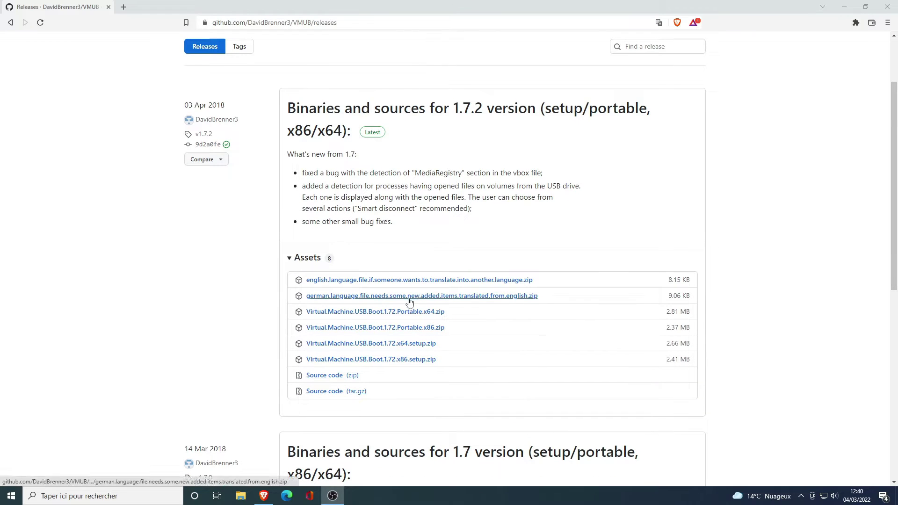
left_click(428, 315)
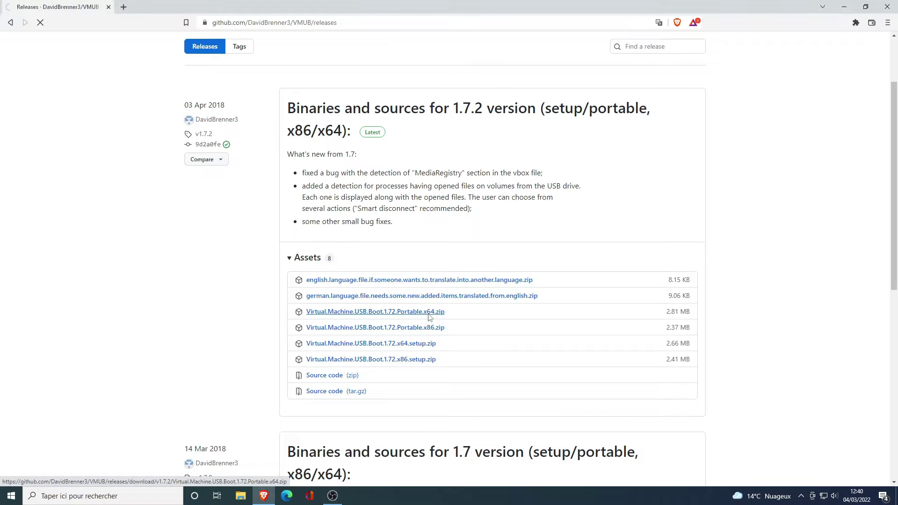
left_click(373, 267)
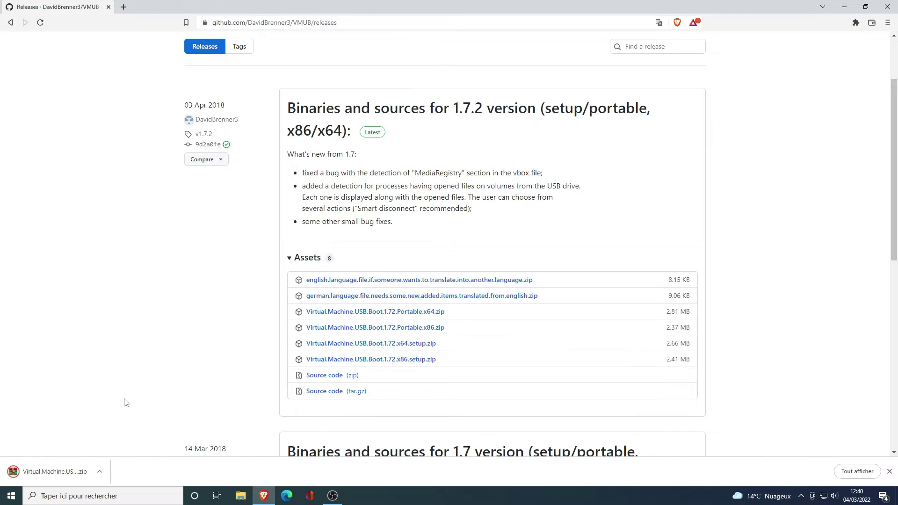
Extract the Virtual.Machine.USB.Boot.1.72.Portable.x64 archive in Téléchargements into a folder of the same name and open that folder.
left_click(887, 6)
left_click(246, 496)
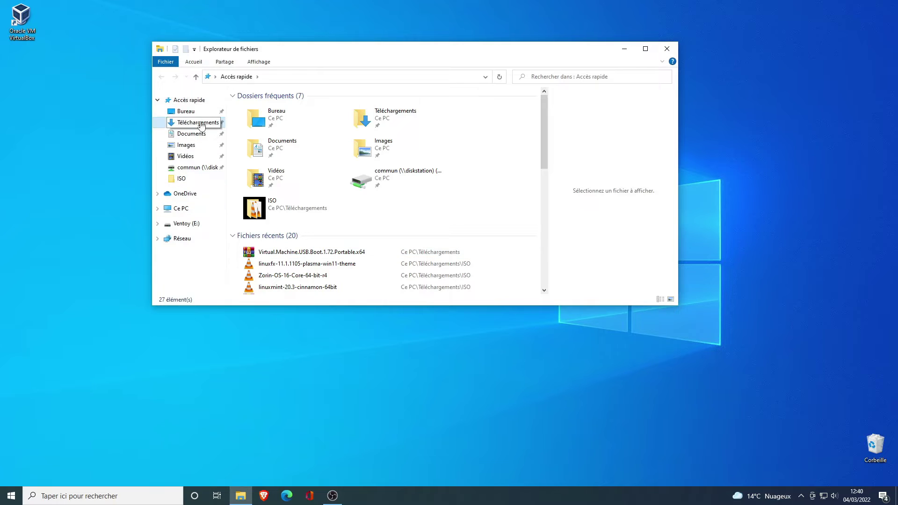
left_click(201, 124)
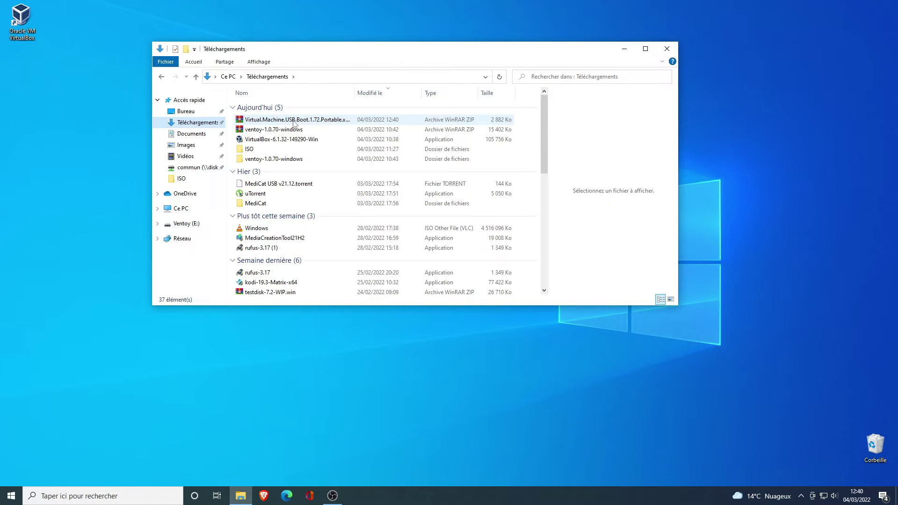
left_click(294, 120)
right_click(294, 121)
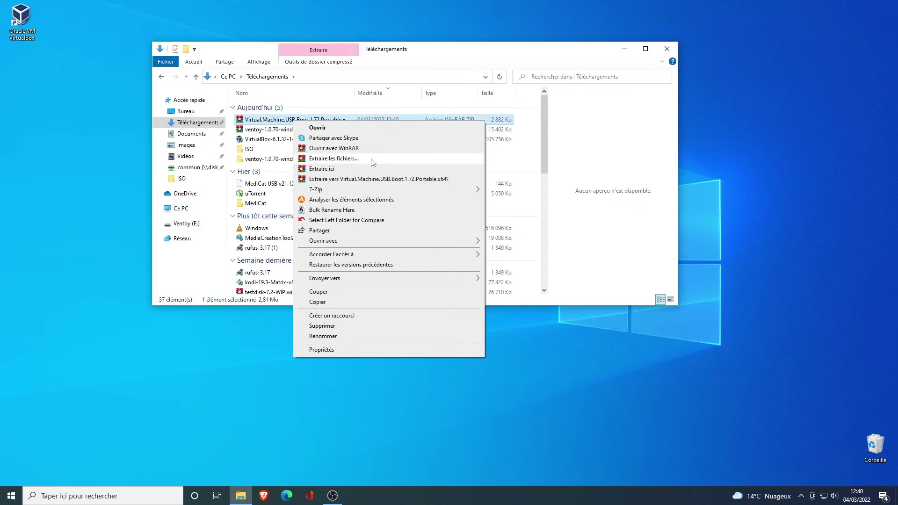
left_click(378, 179)
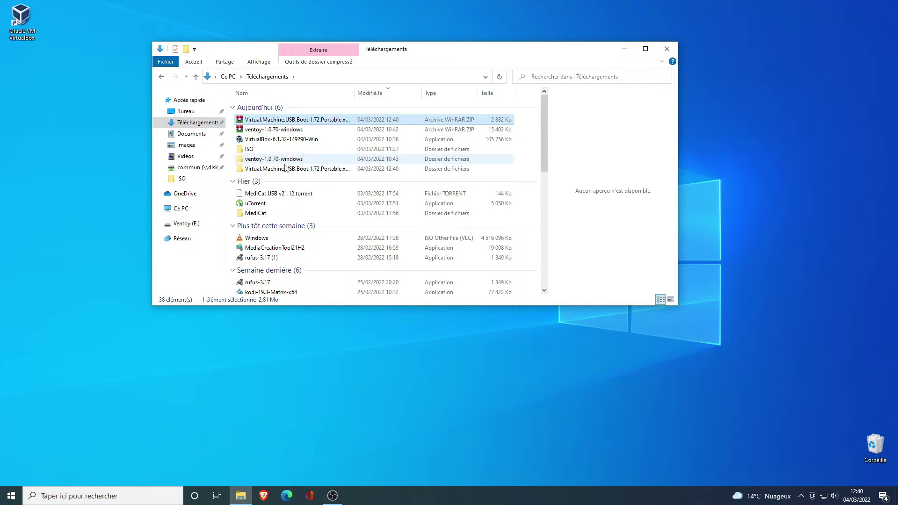
double_click(285, 168)
left_click_drag(334, 55, 350, 78)
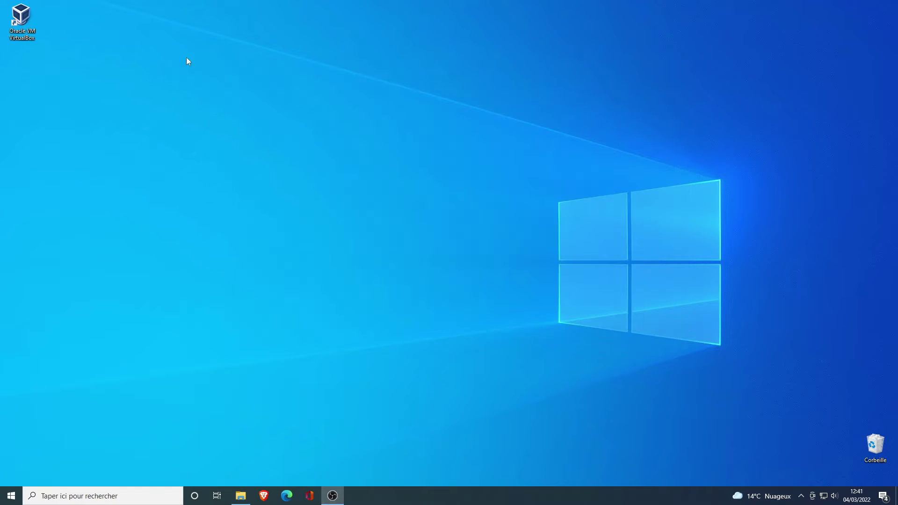
Switch to VirtualBox and start a new virtual machine named USB-Boot, with version Other/Unknown (64-bit).
left_click(28, 28)
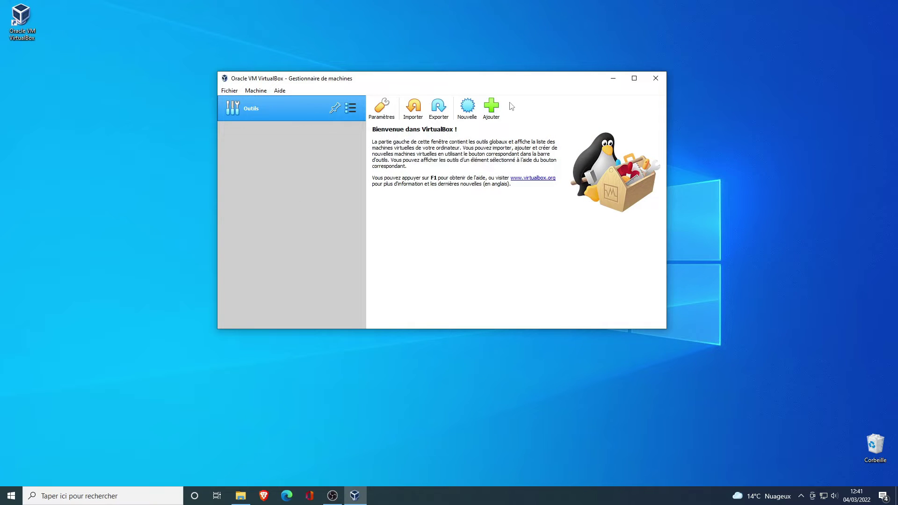
left_click(468, 109)
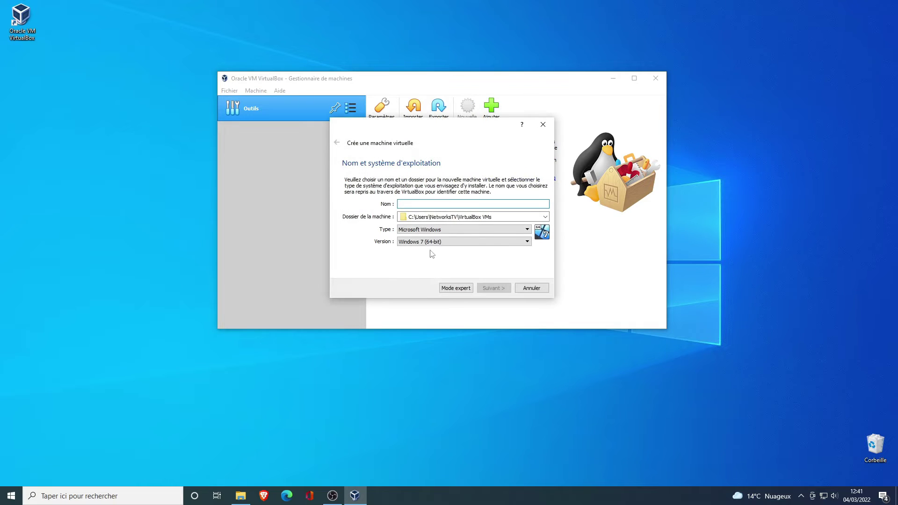
type("USB")
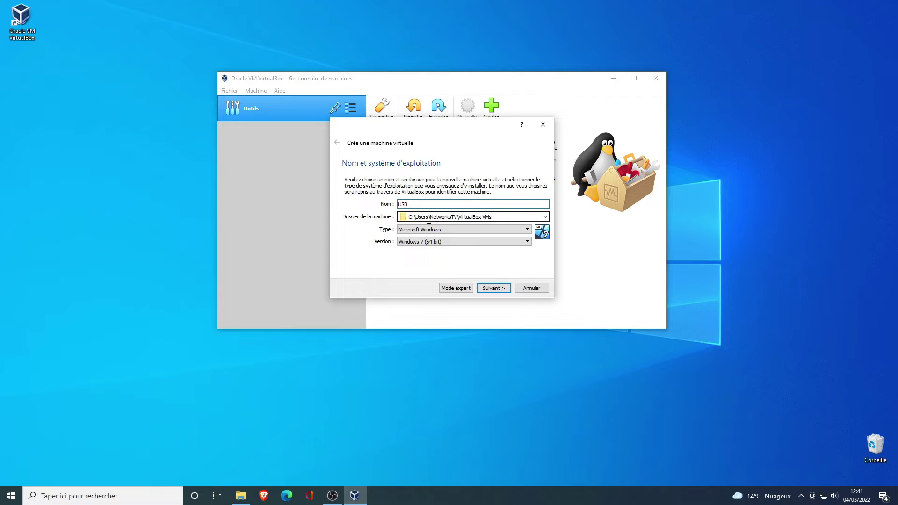
type("-Boot")
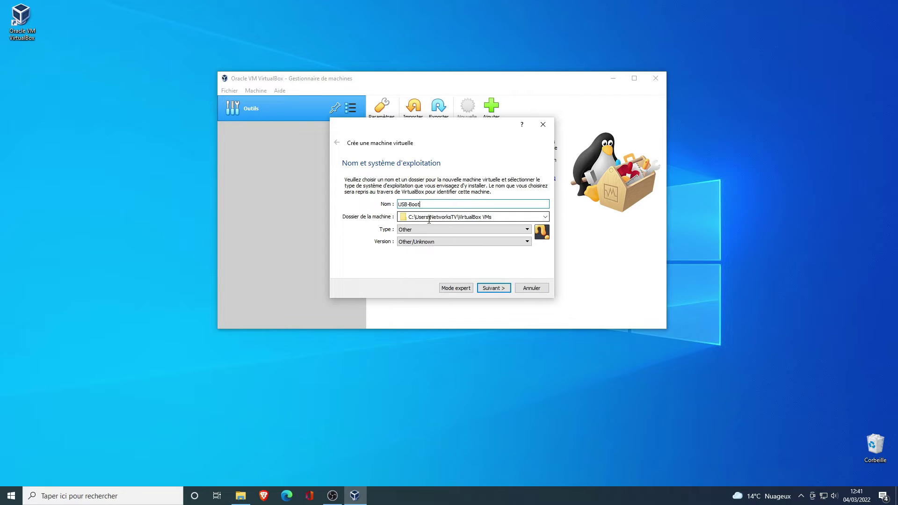
left_click(424, 242)
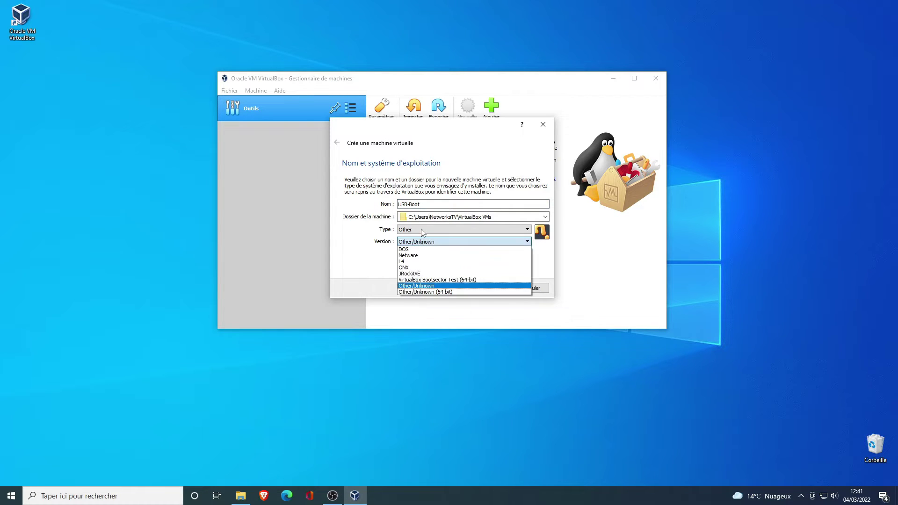
left_click(424, 292)
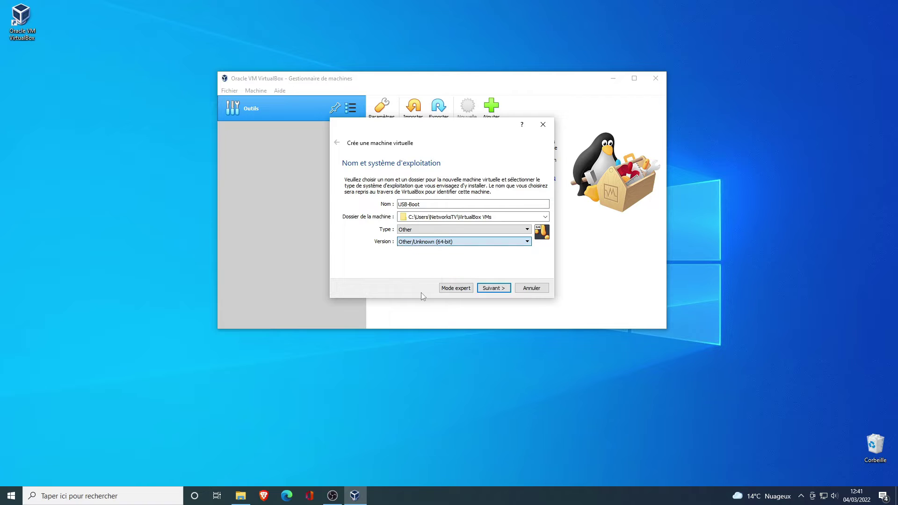
left_click(494, 288)
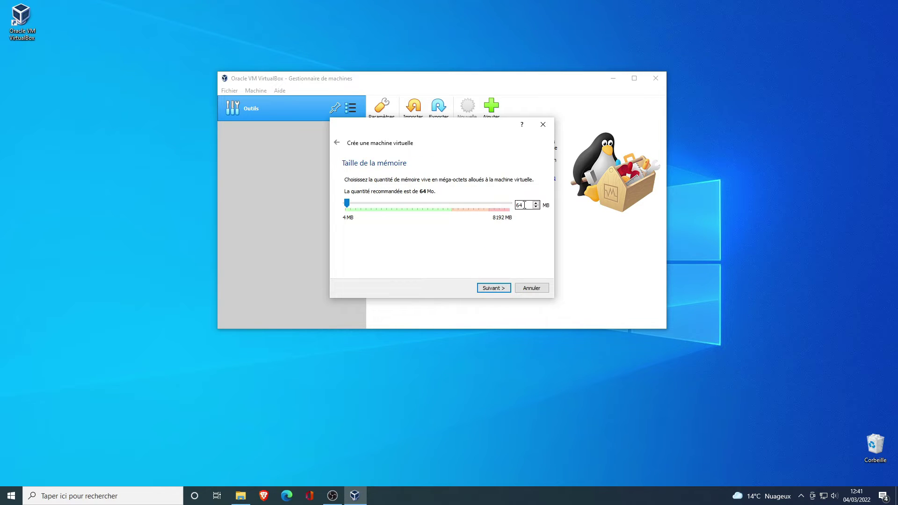
Give the new virtual machine 2048 MB of memory and create it without a virtual hard disk.
type("2048")
left_click(495, 288)
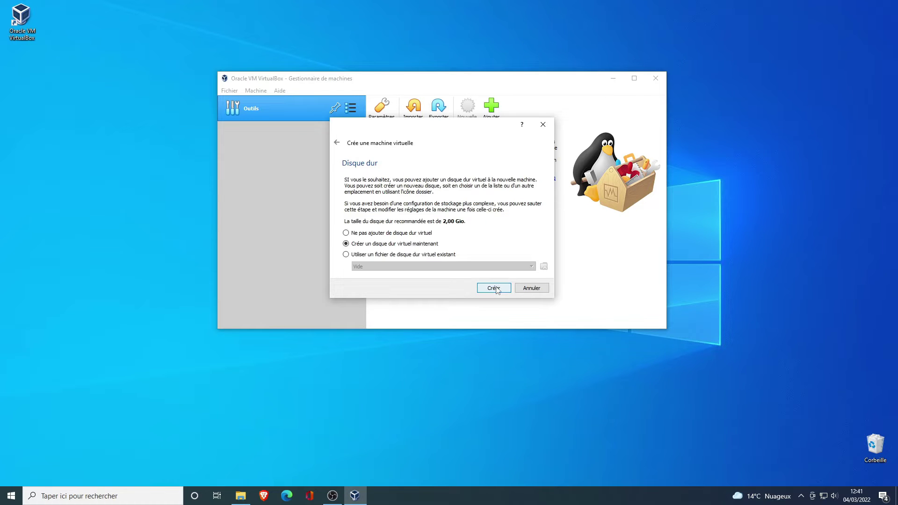
left_click(370, 234)
left_click(492, 287)
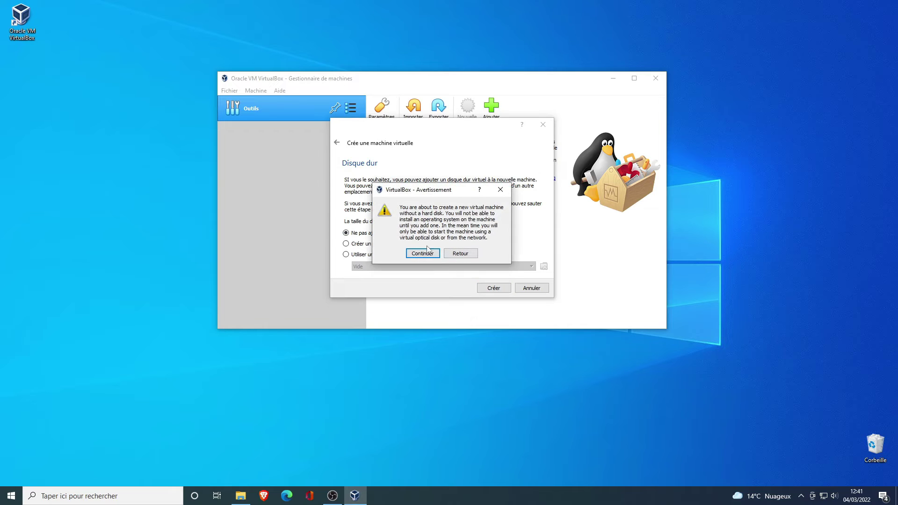
left_click(422, 254)
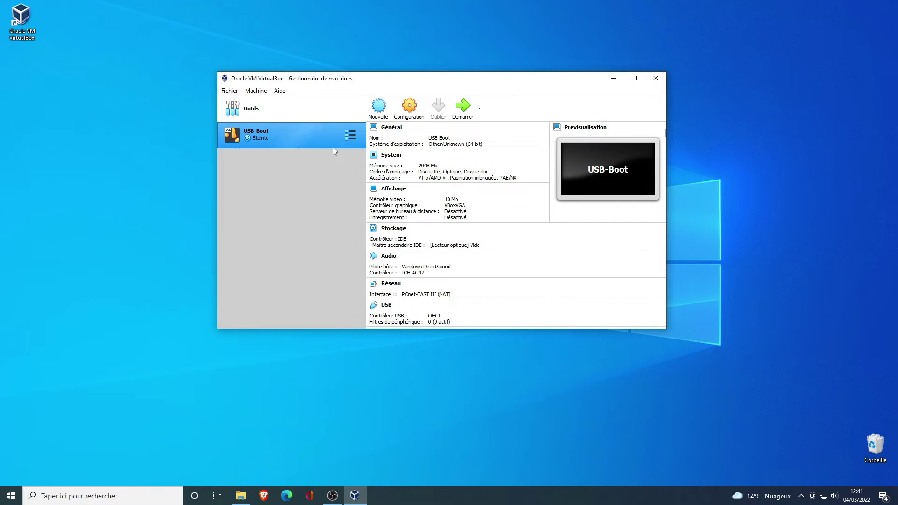
Minimize VirtualBox and run Virtual Machine USB Boot.x64 from the extracted folder as administrator.
left_click(614, 80)
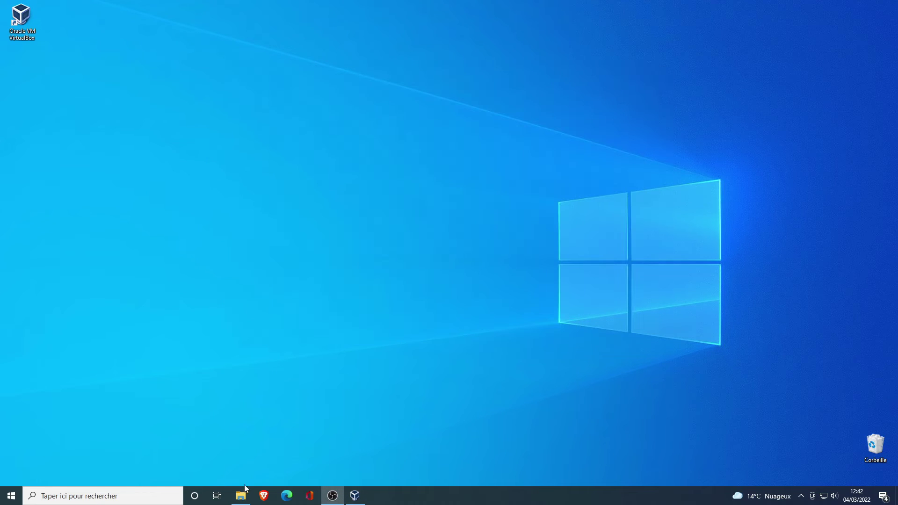
left_click(241, 496)
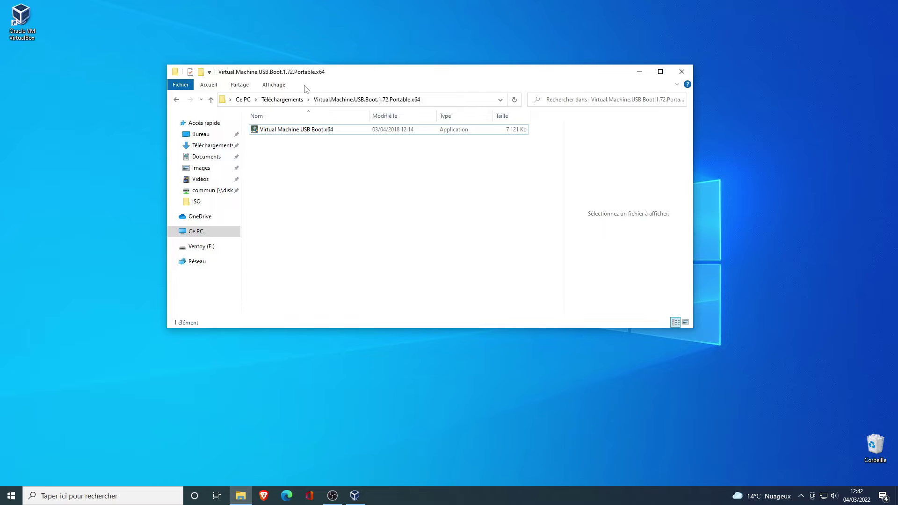
left_click(283, 131)
right_click(282, 131)
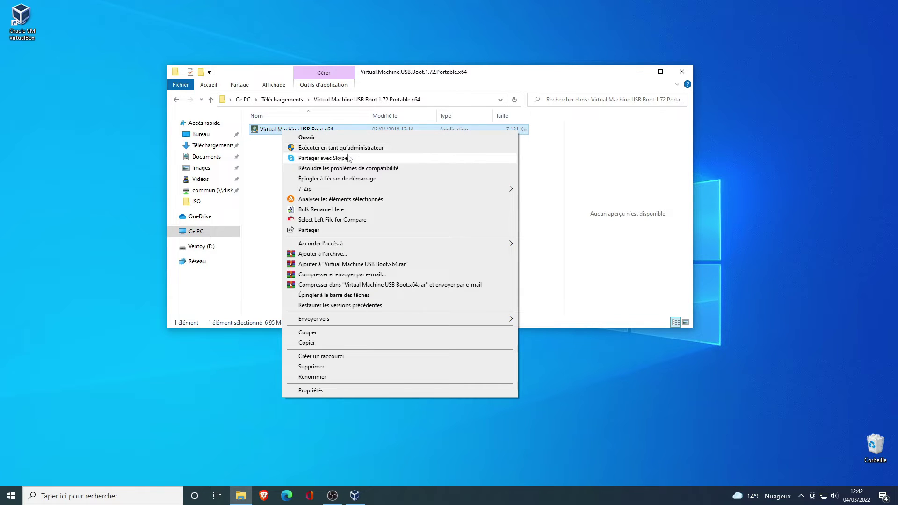
left_click(347, 148)
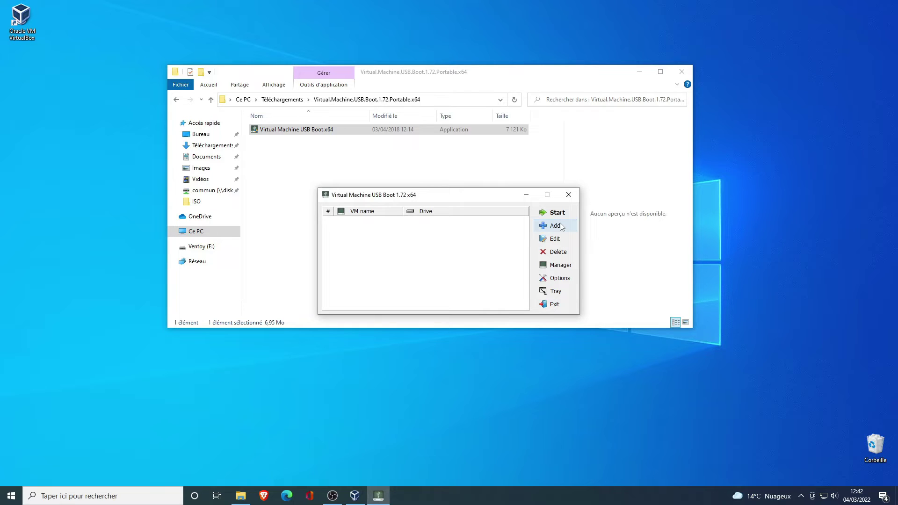
Add a VirtualBox entry for the "USB-Boot" virtual machine with the USB Kingston DataTraveler 3.0 116GB [E:] as the drive to boot.
left_click(557, 226)
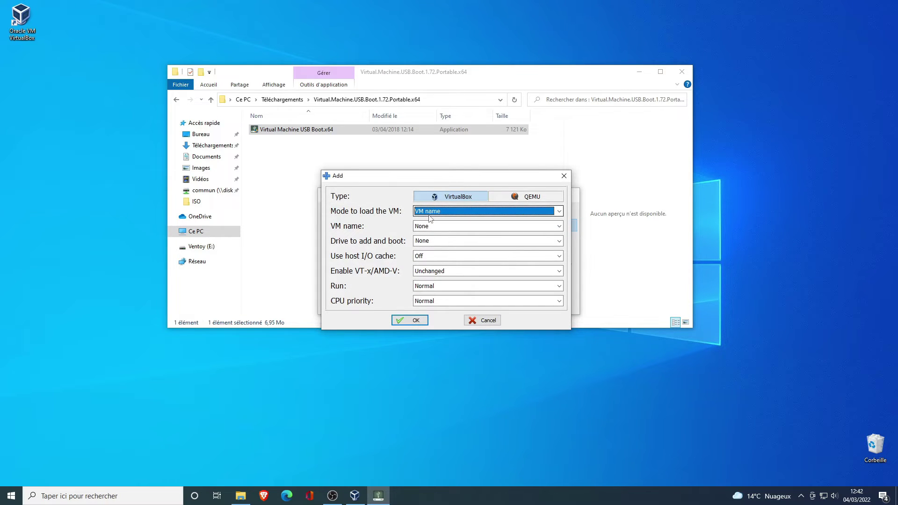
left_click(440, 226)
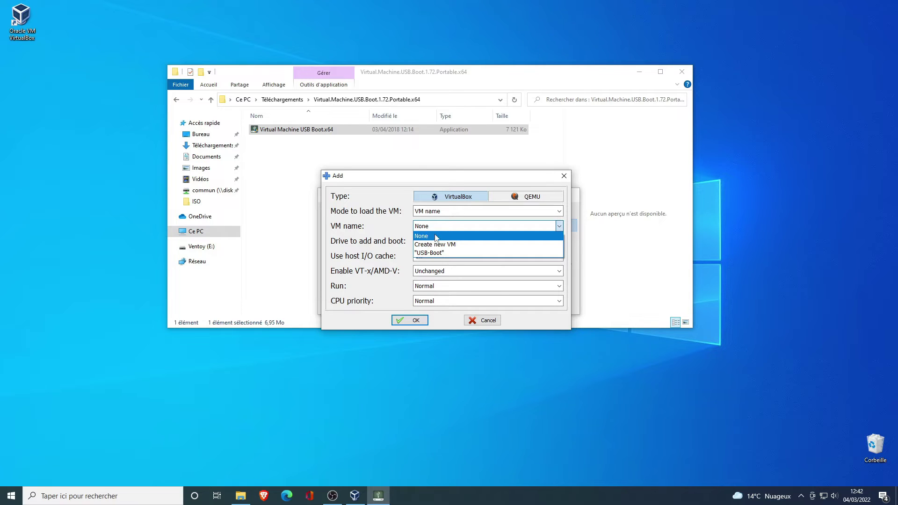
left_click(431, 253)
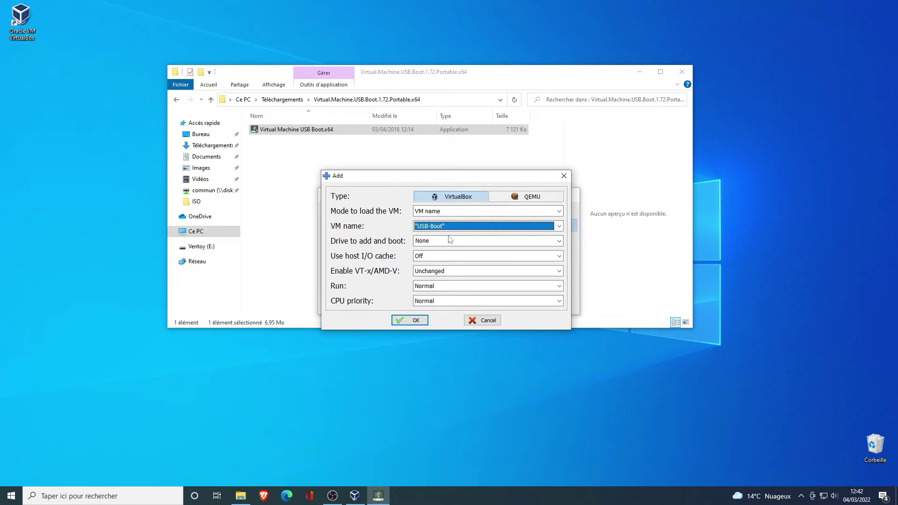
left_click(450, 242)
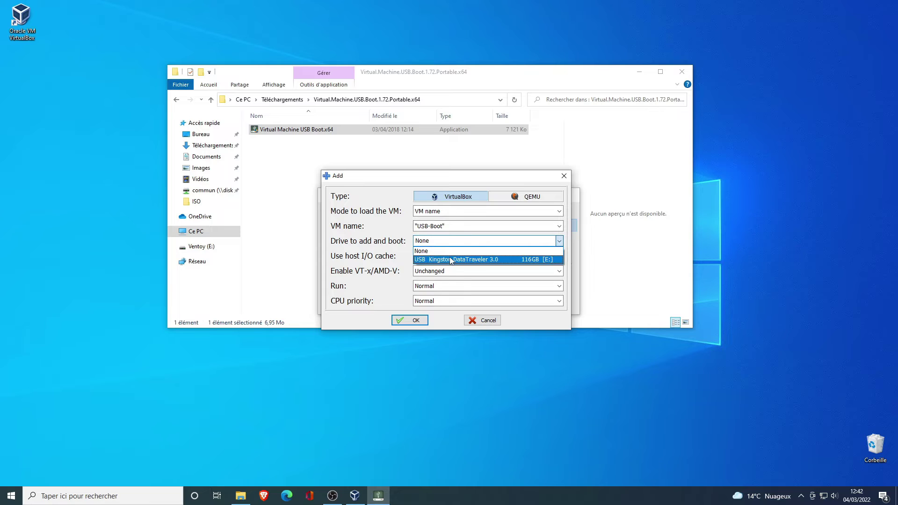
left_click(452, 260)
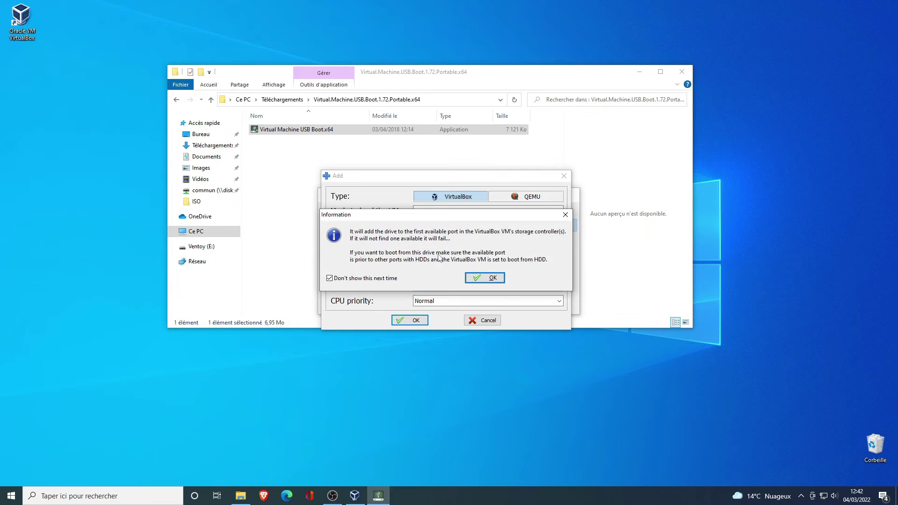
left_click(484, 280)
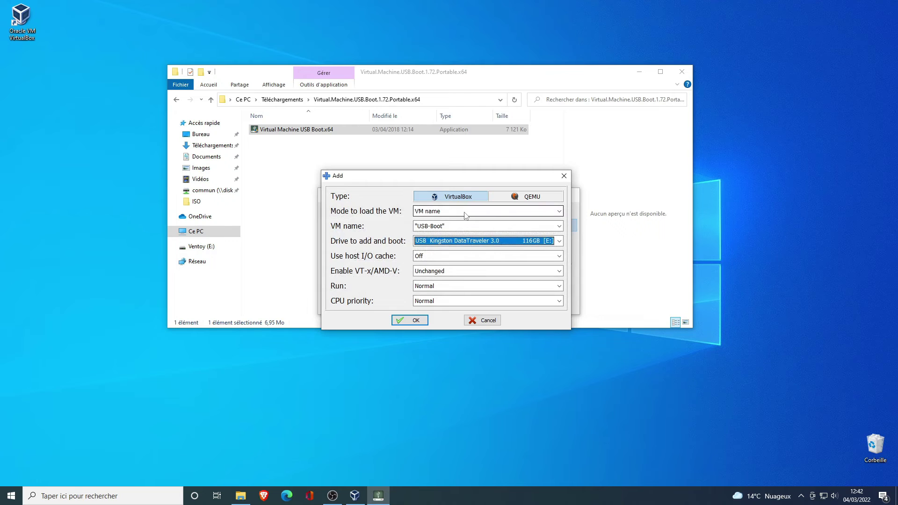
left_click(403, 322)
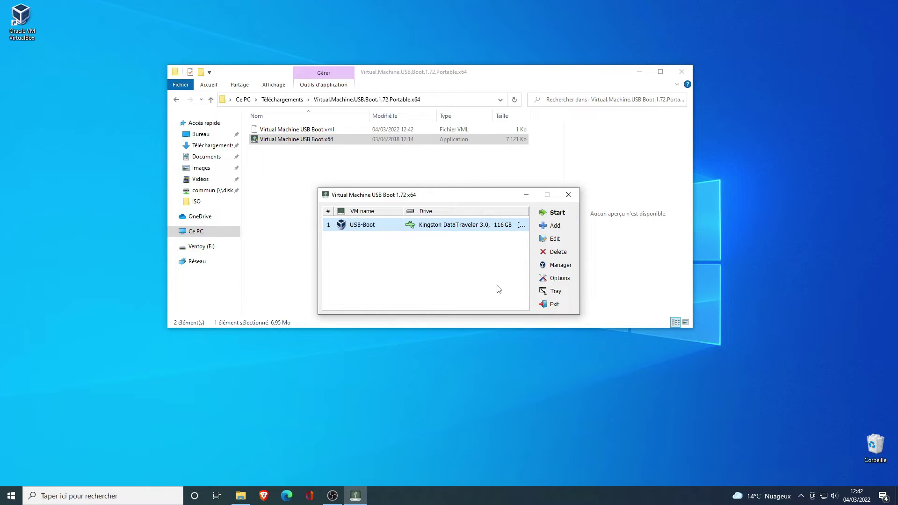
Try to start the USB-Boot entry from Virtual Machine USB Boot, dismiss the error dialog, and put away the folder window.
left_click(558, 213)
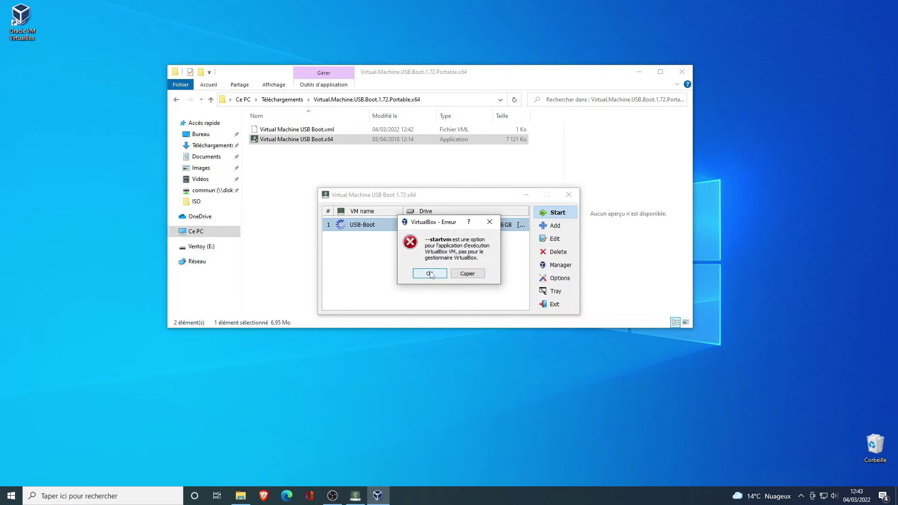
left_click(430, 273)
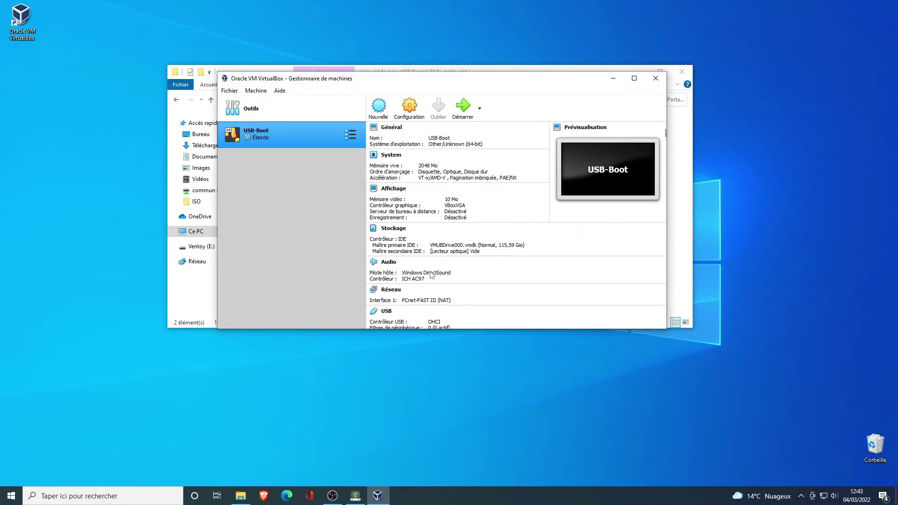
left_click(653, 68)
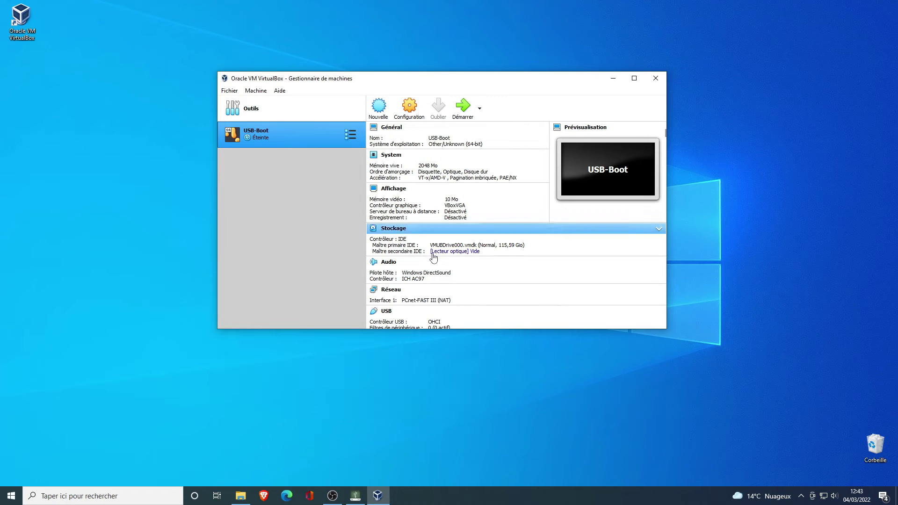
Start the USB-Boot machine from the VirtualBox manager and move its window up so the whole Ventoy menu fits on screen.
left_click(463, 108)
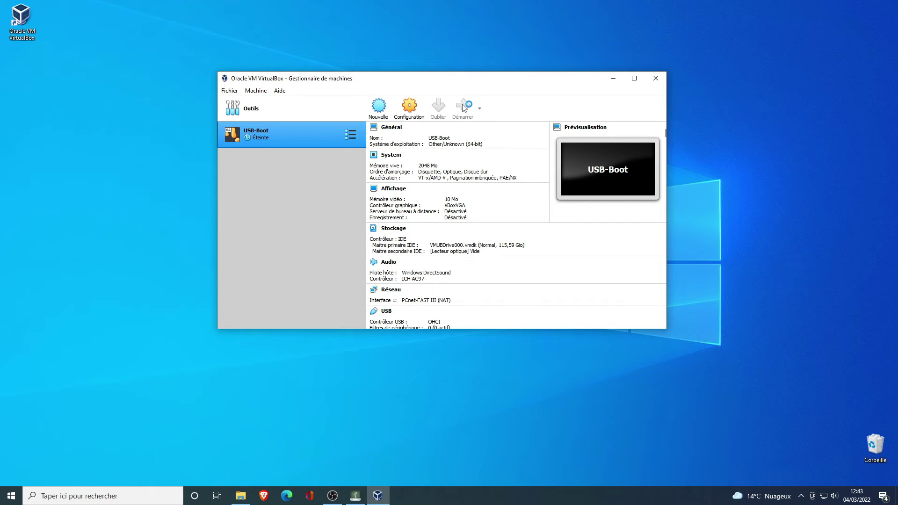
left_click(463, 108)
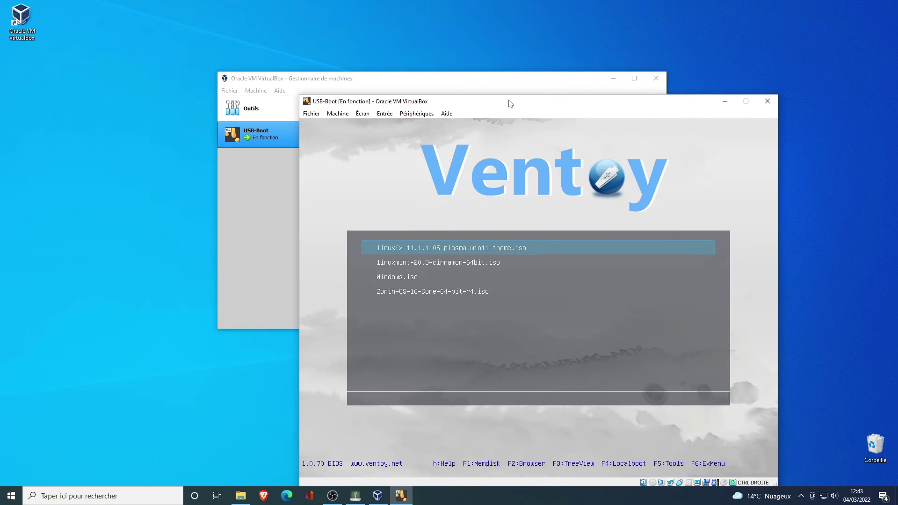
left_click_drag(510, 105, 388, 22)
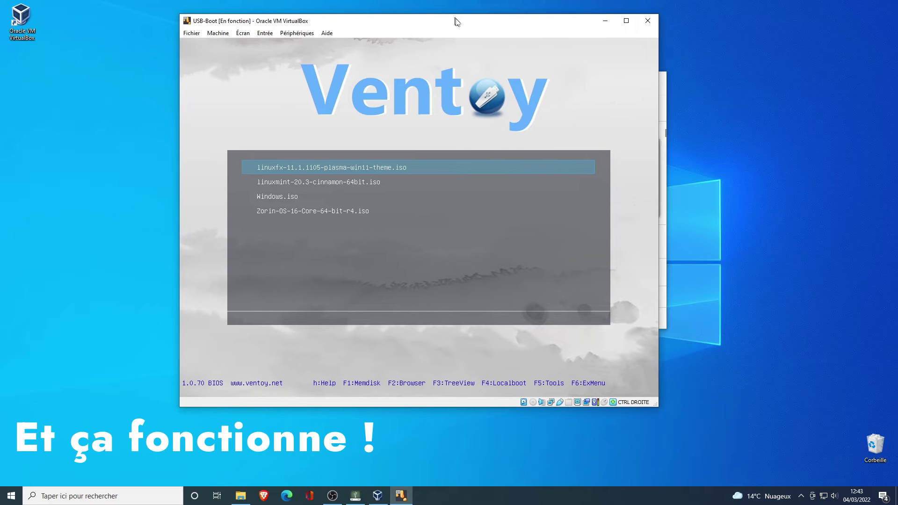
left_click_drag(453, 20, 474, 35)
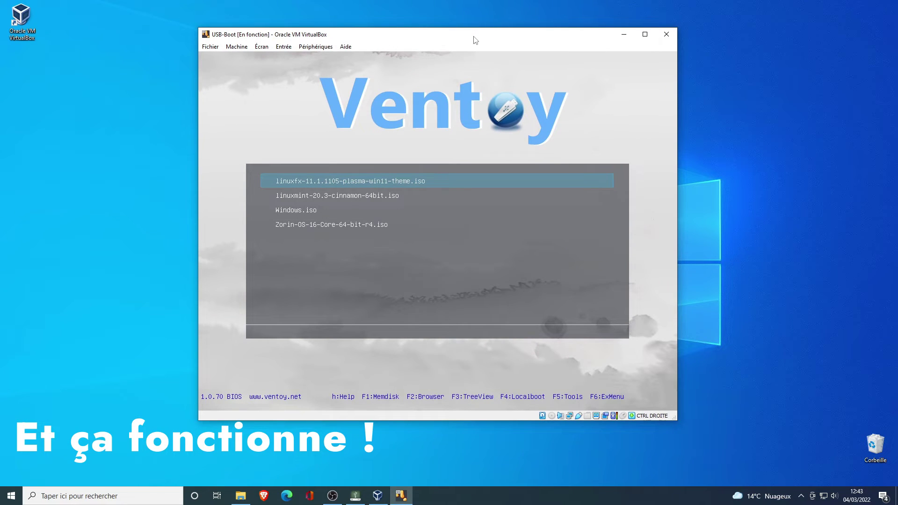
Move the Ventoy selection down to Zorin-OS-16-Core-64-bit-r4.iso and switch the virtual machine to full-screen mode.
key("Down")
key("Down")
key("Down")
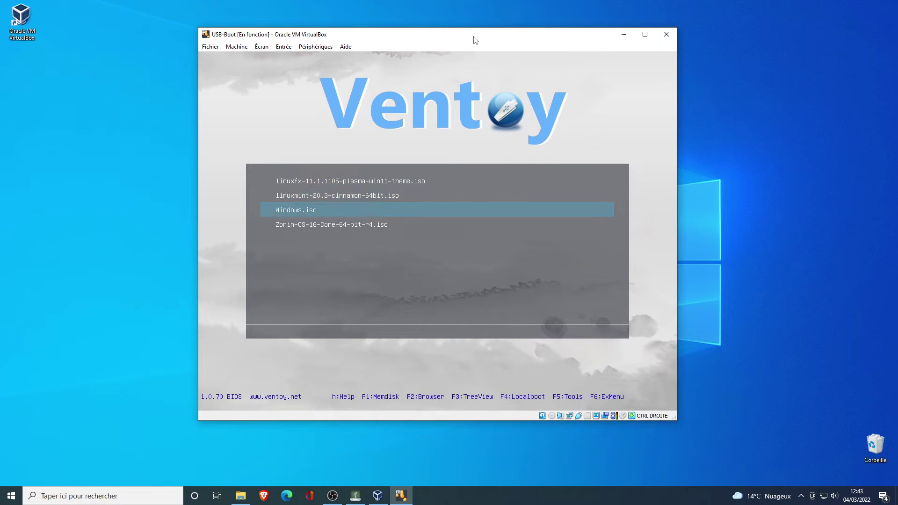
left_click(262, 47)
left_click(277, 61)
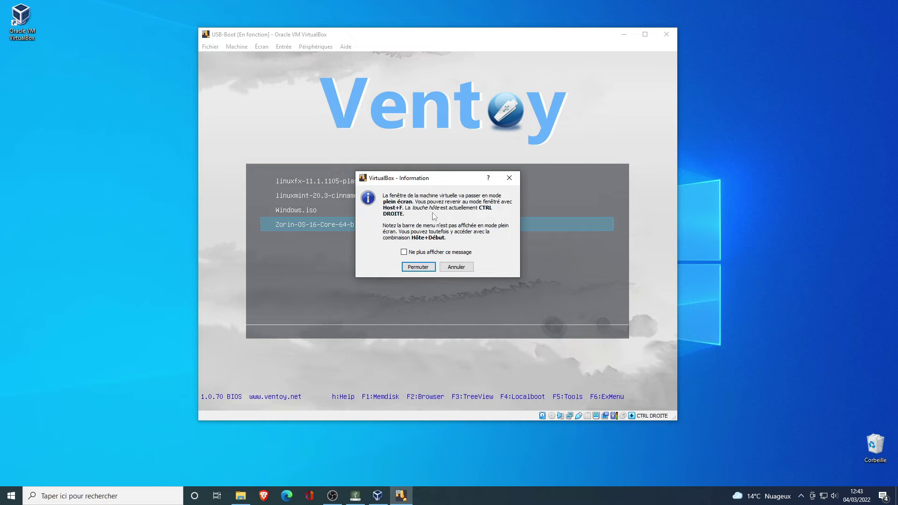
left_click(422, 266)
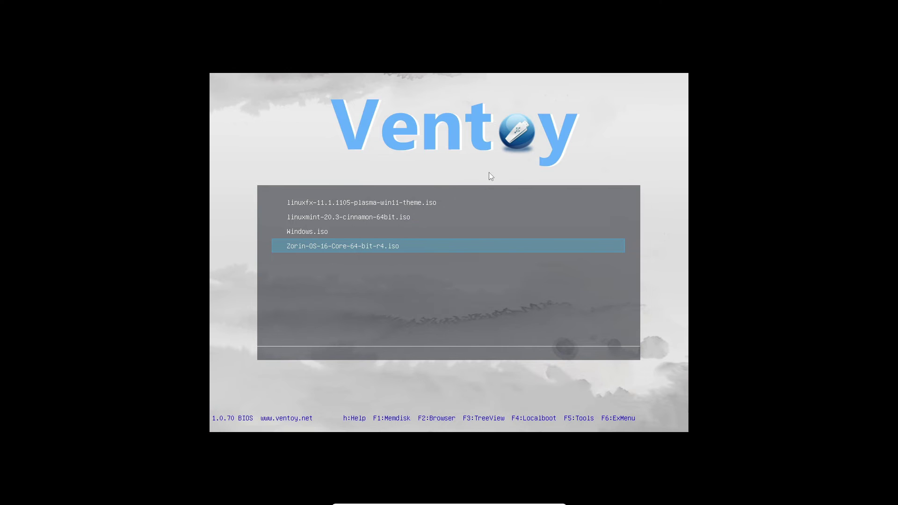
Browse the Ventoy list and boot linuxfx-11.1.1105-plasma-win11-theme.iso.
key("Down")
key("Down")
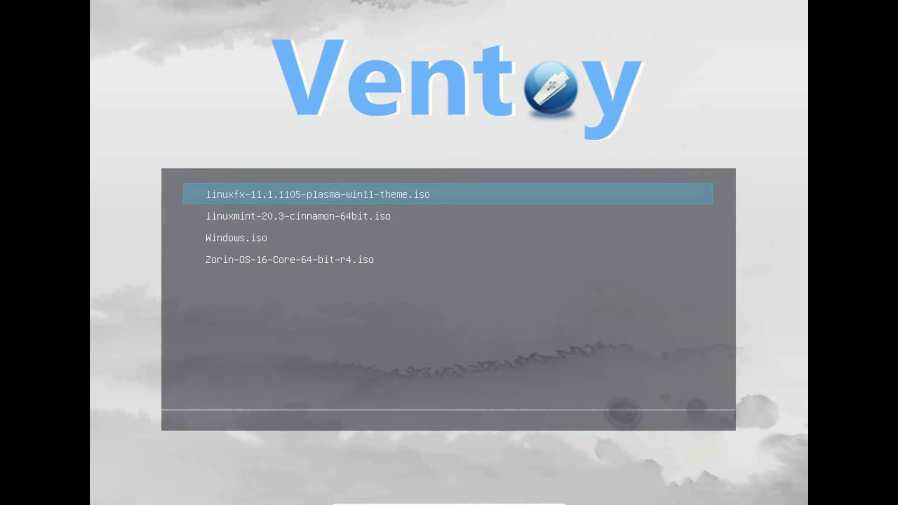
key("Down")
key("Down")
key("Down")
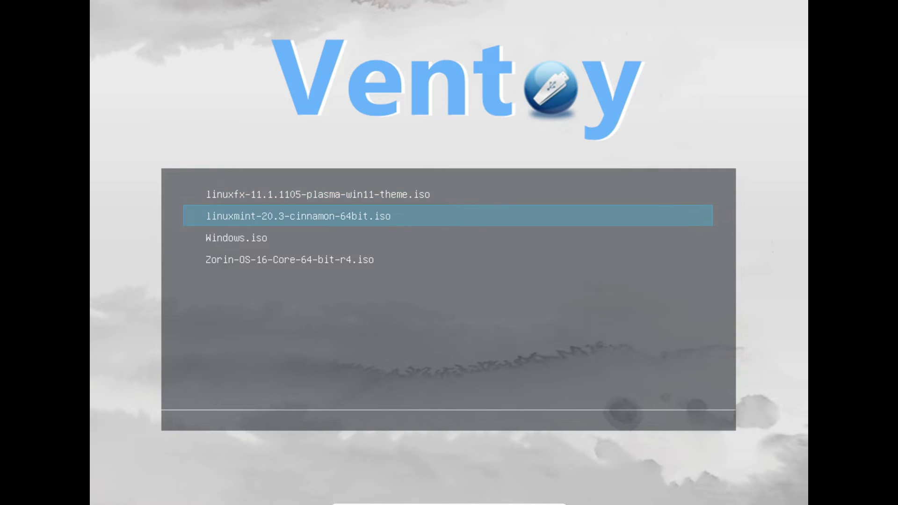
key("Up")
key("Up")
key("Up")
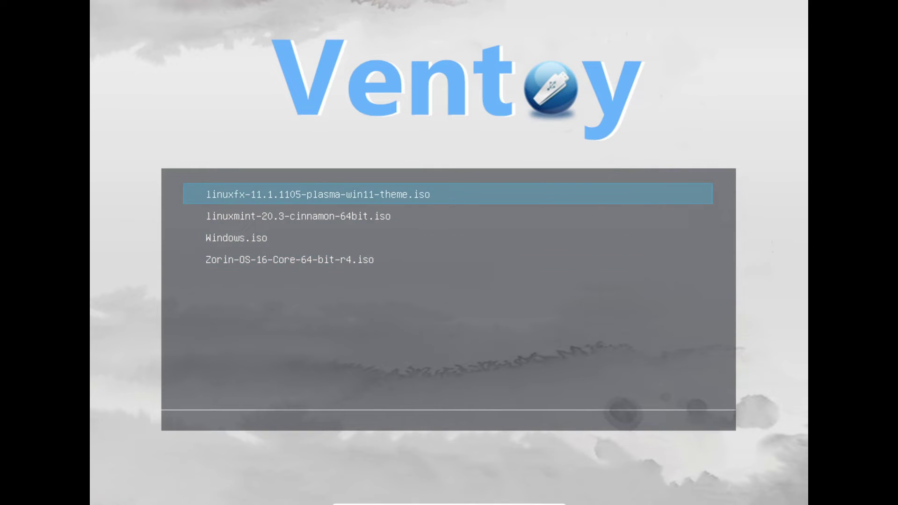
key("Return")
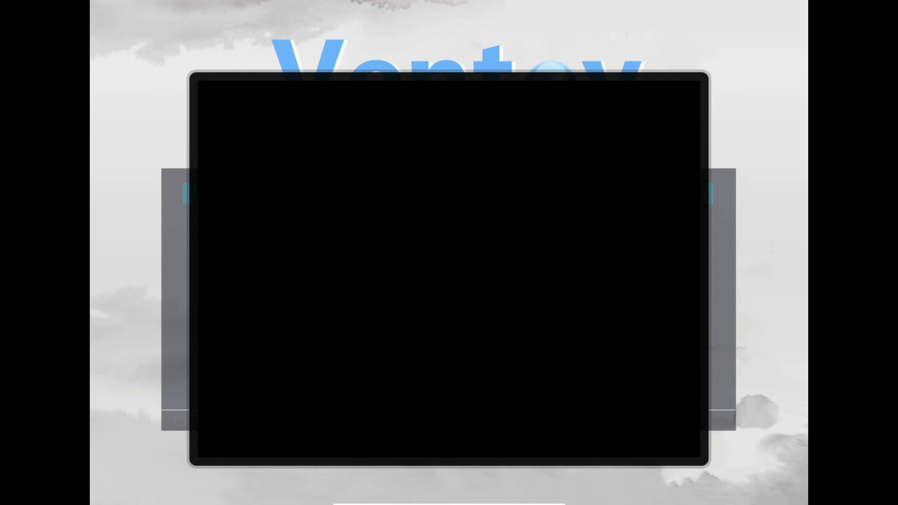